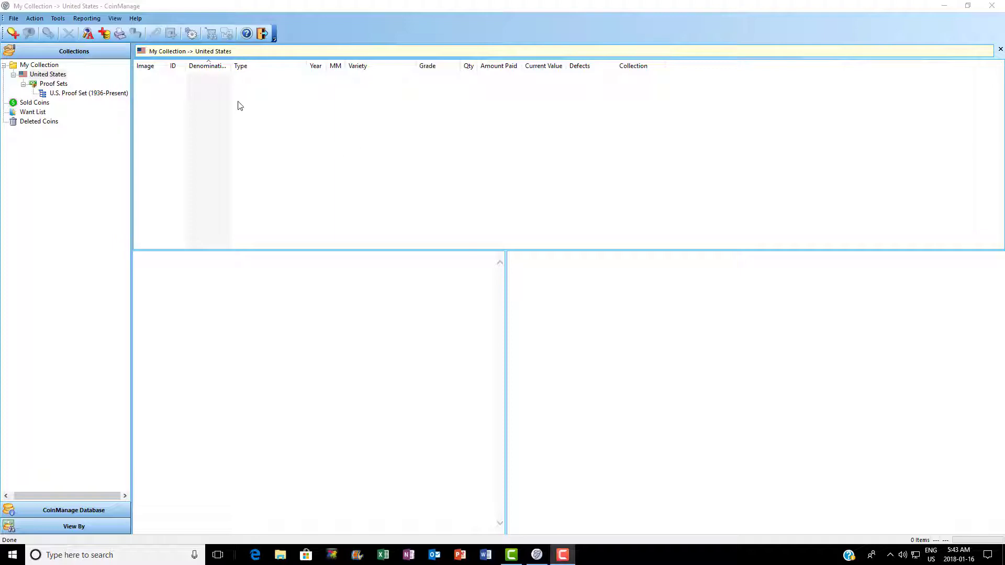
- Start adding coins and select U.S. Proof Set (1936-Present) under Proof Sets
{"action": "left_click", "coordinate": [11, 34]}
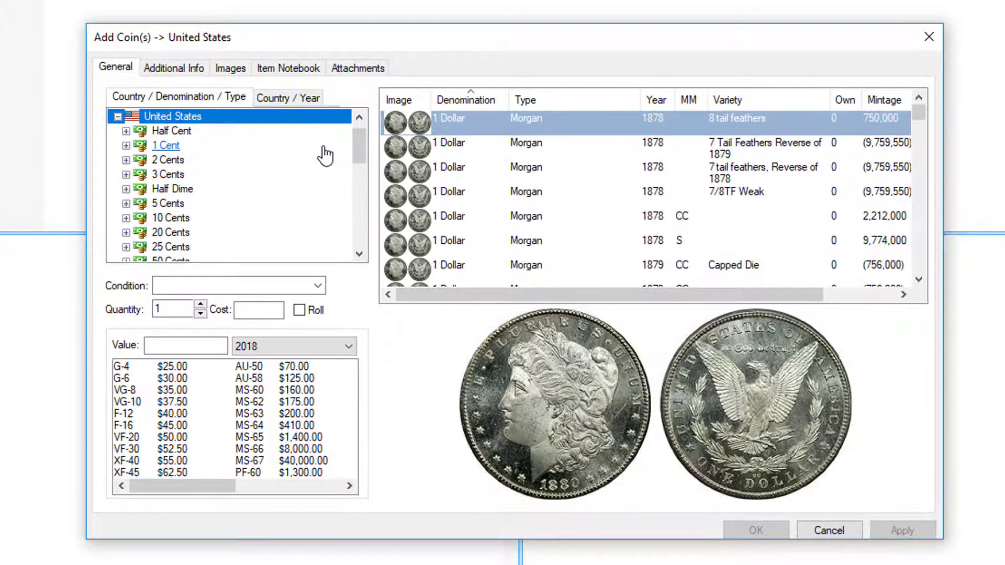
{"action": "left_click_drag", "start_coordinate": [359, 147], "coordinate": [361, 223]}
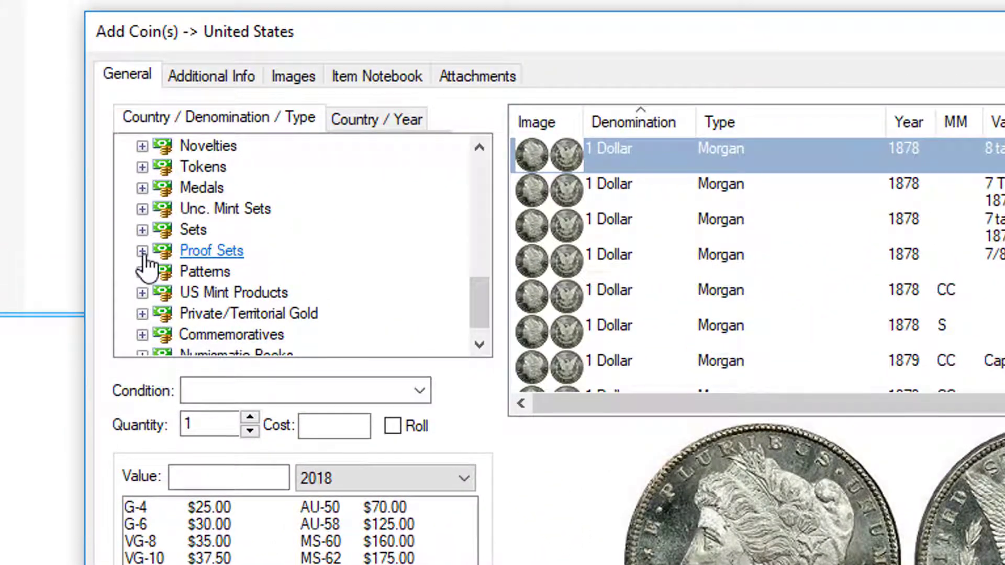
{"action": "left_click", "coordinate": [142, 251]}
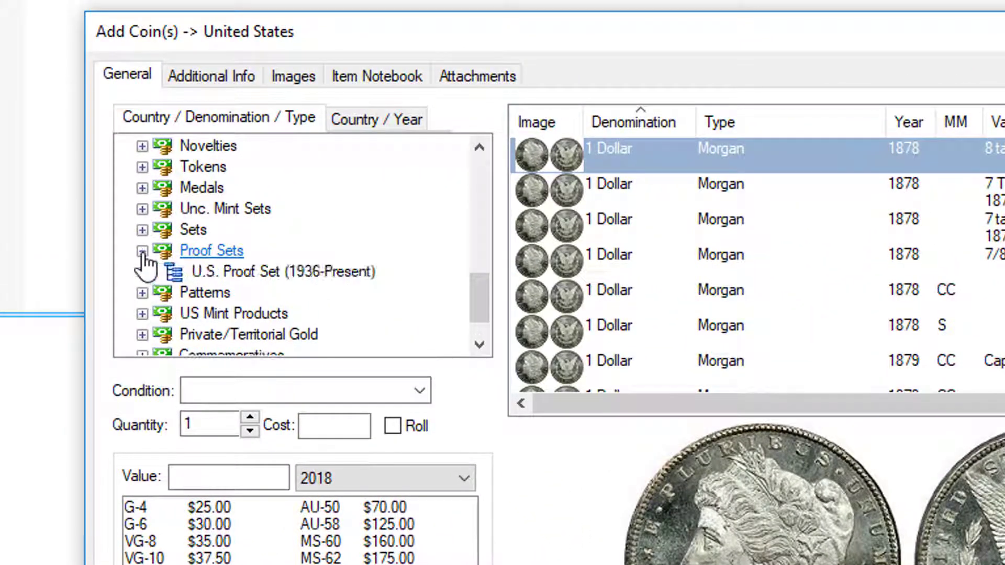
{"action": "left_click", "coordinate": [241, 271]}
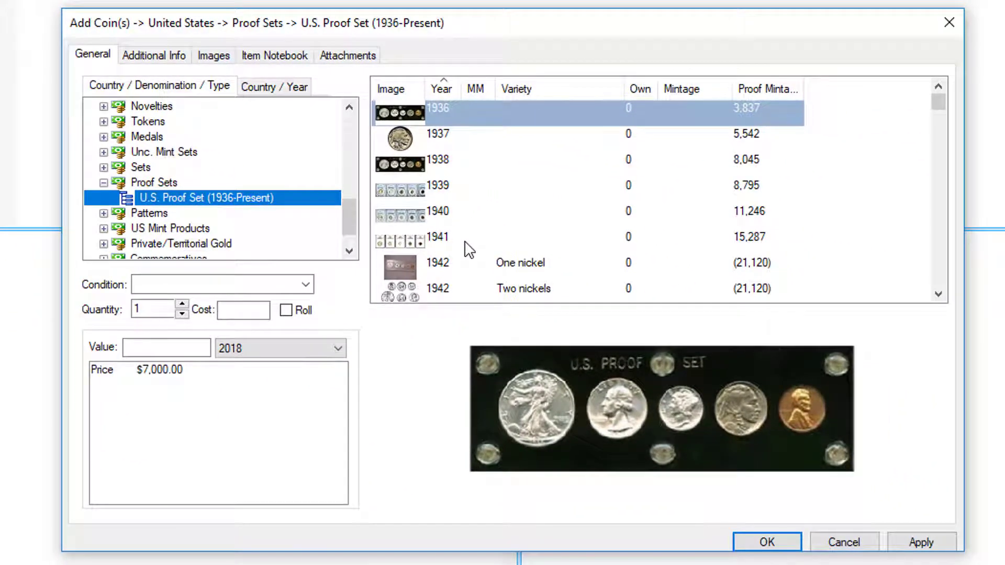
- Add the 1936–1941 U.S. proof sets valued at Price, $7,000.00 down to $1,400.00
{"action": "left_click", "coordinate": [465, 242], "text": "shift"}
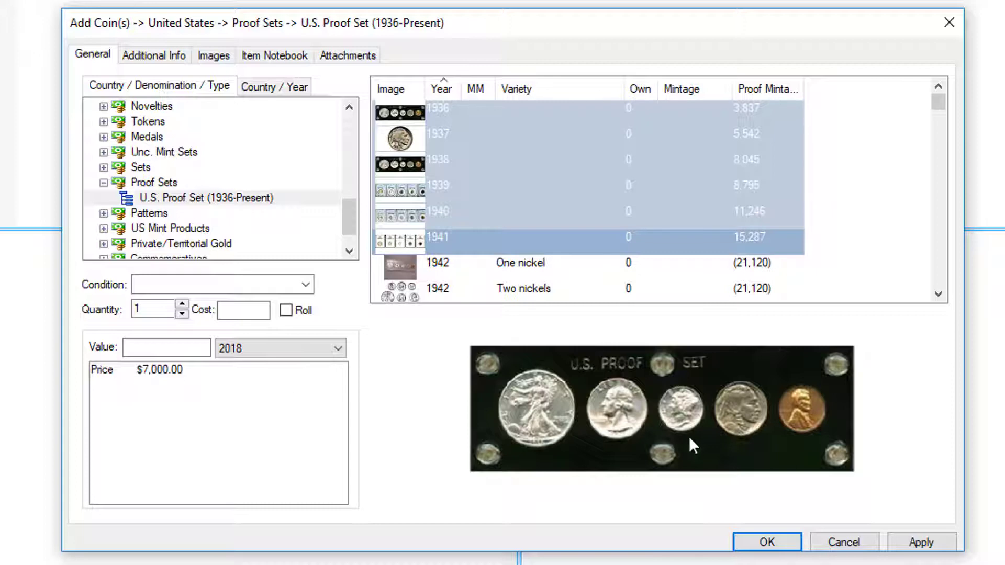
{"action": "left_click", "coordinate": [140, 371]}
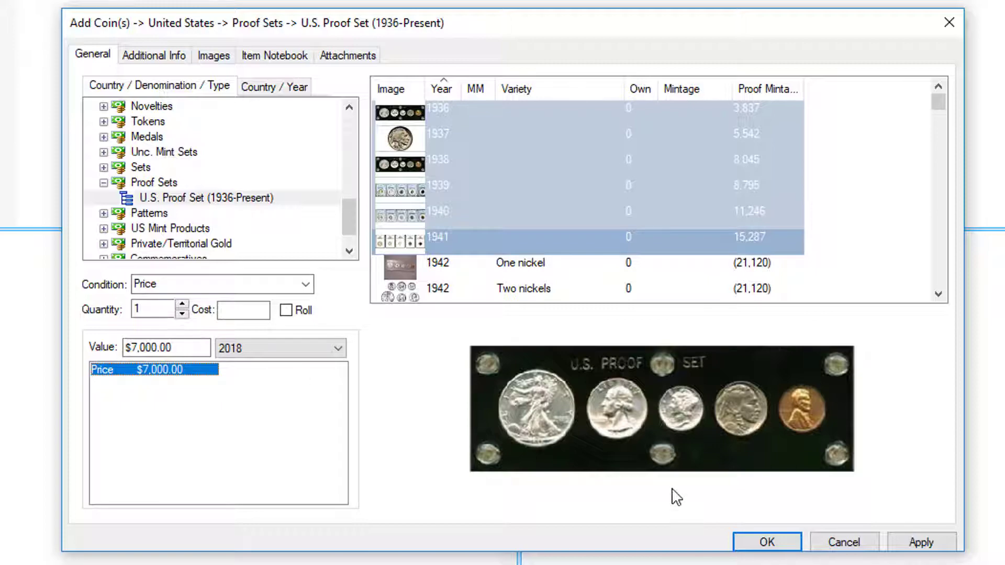
{"action": "left_click", "coordinate": [766, 542]}
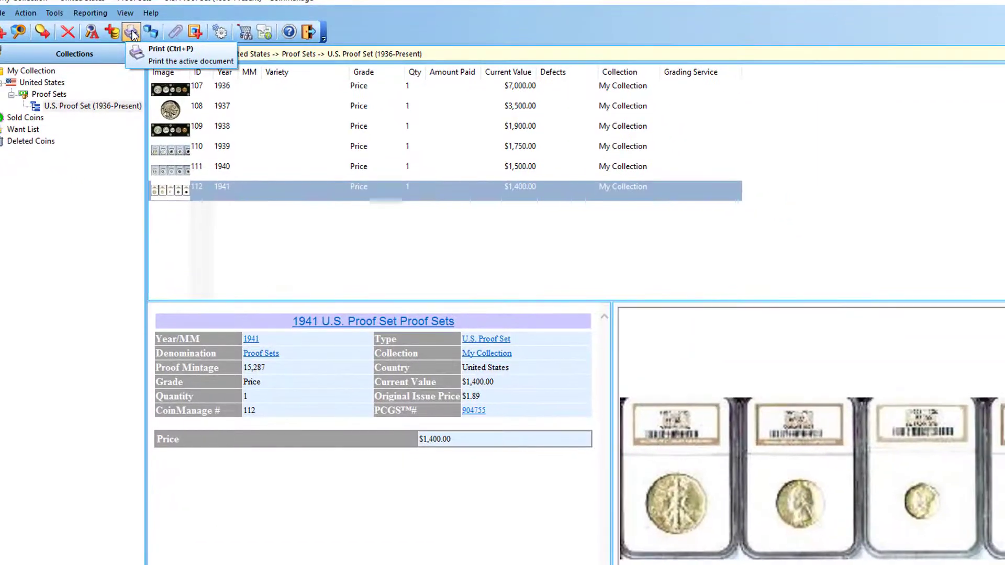
- Open the report Output Options and delete 'My Collection -> ' from the title
{"action": "left_click", "coordinate": [132, 33]}
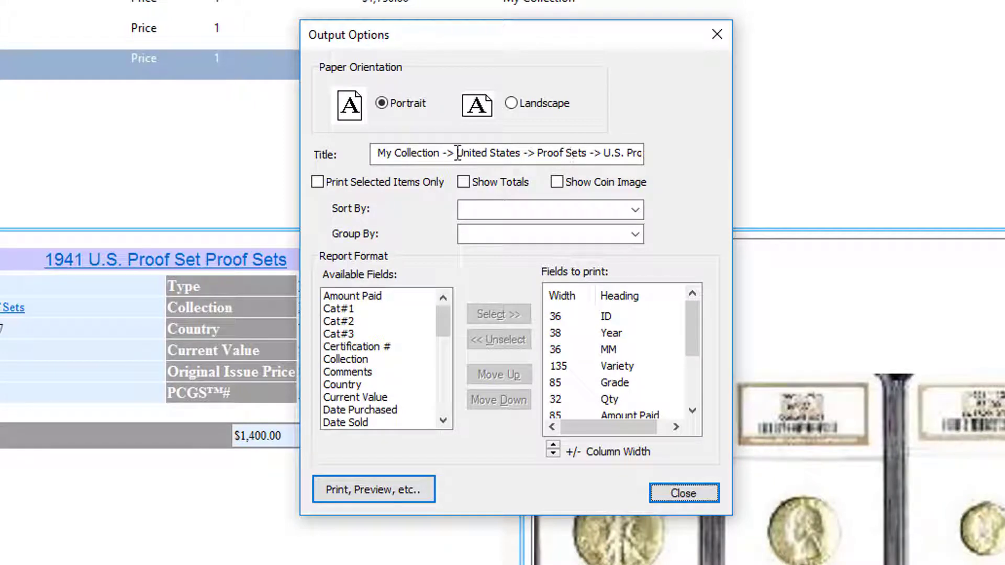
{"action": "left_click_drag", "start_coordinate": [457, 153], "coordinate": [342, 147]}
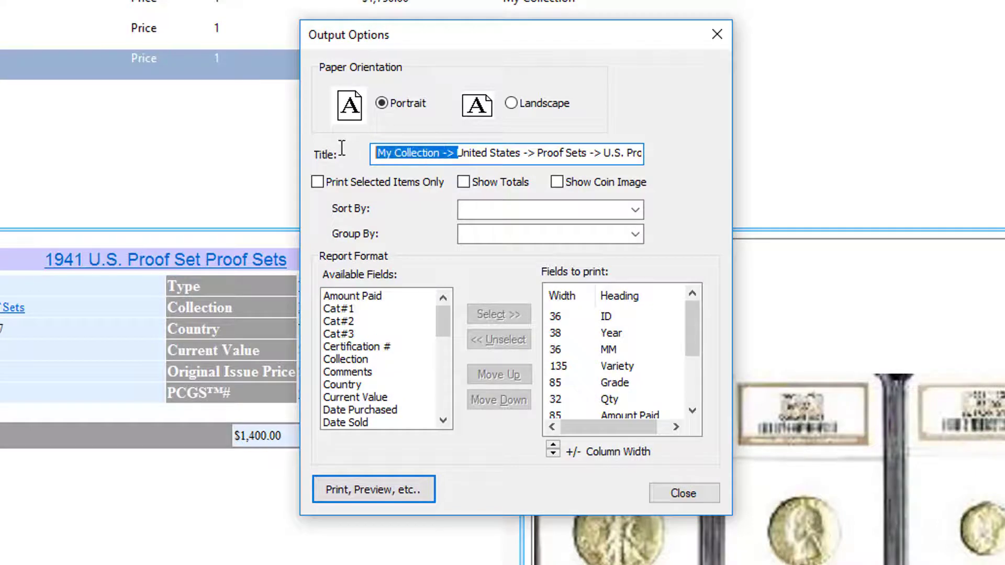
{"action": "key", "text": "Delete"}
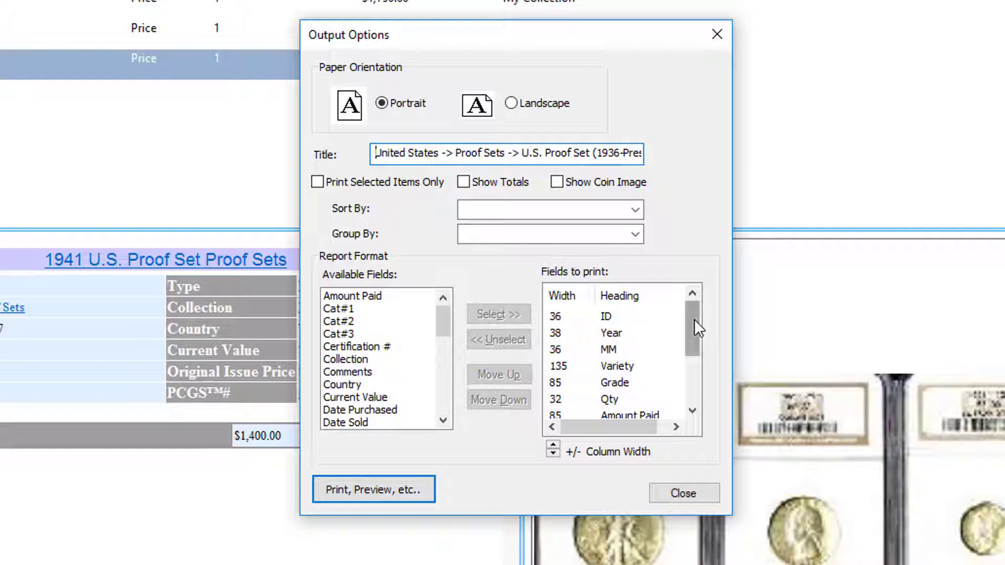
{"action": "left_click_drag", "start_coordinate": [693, 319], "coordinate": [633, 335]}
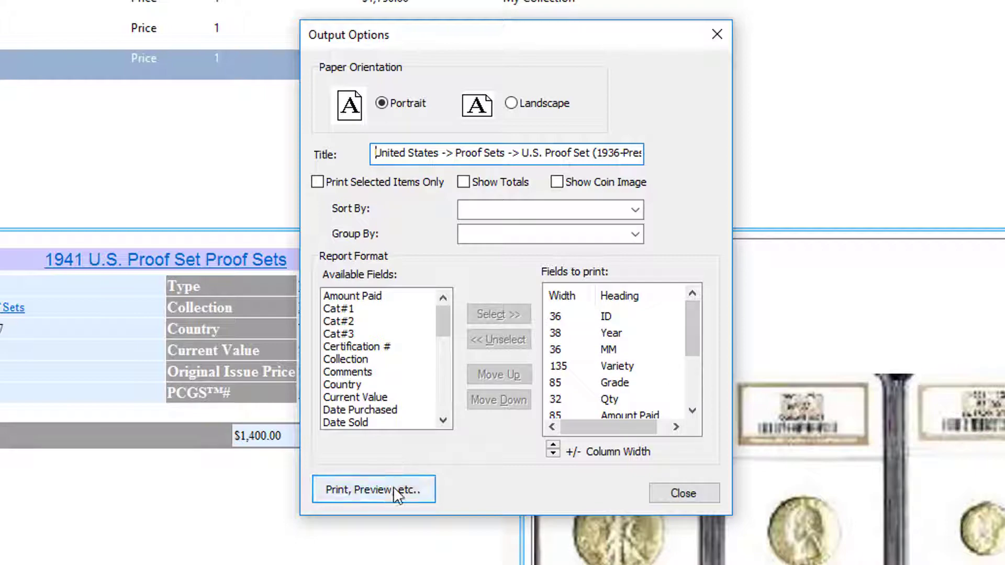
{"action": "left_click", "coordinate": [394, 485]}
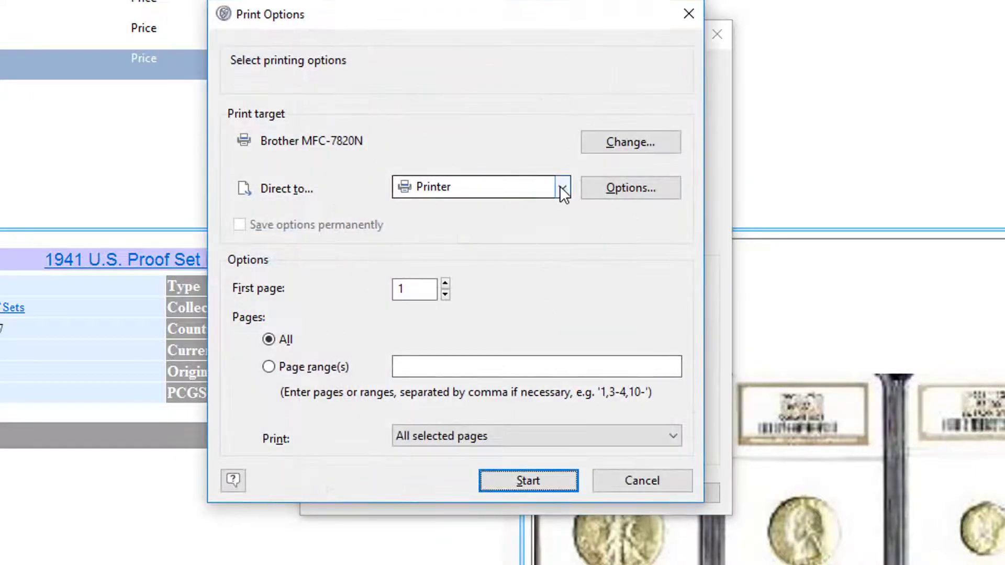
{"action": "left_click", "coordinate": [560, 188]}
{"action": "left_click", "coordinate": [492, 225]}
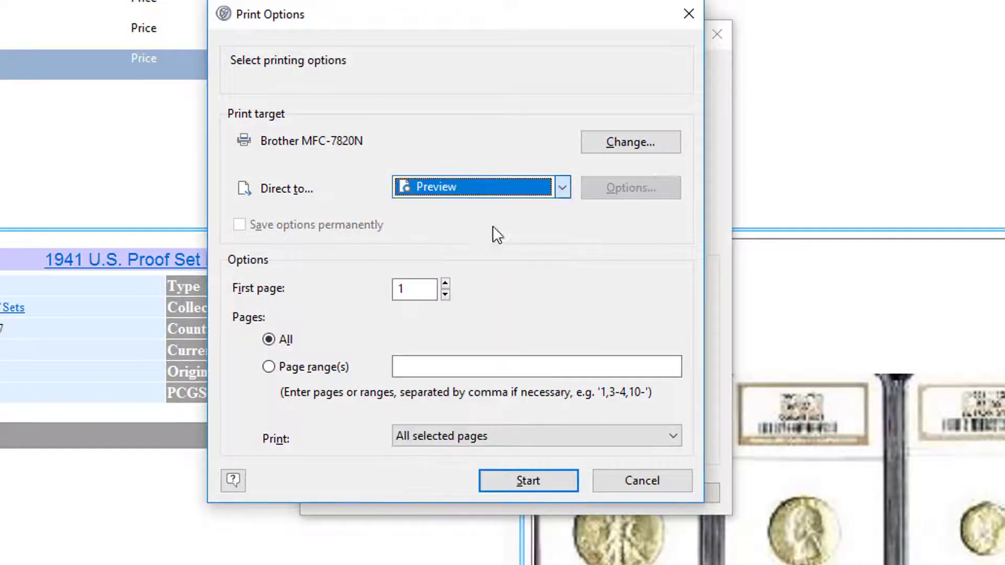
{"action": "left_click", "coordinate": [535, 483]}
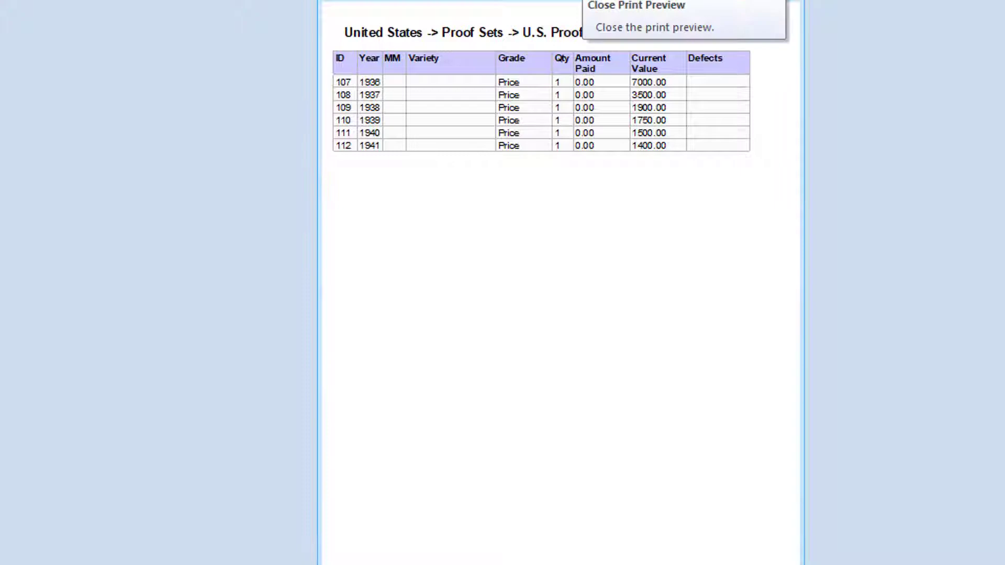
{"action": "left_click", "coordinate": [588, 1]}
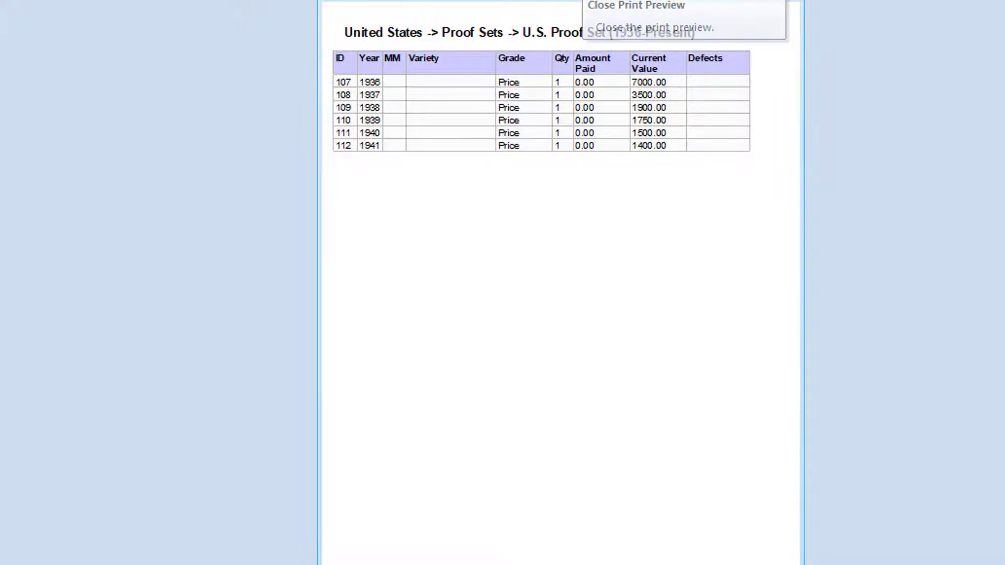
{"action": "left_click_drag", "start_coordinate": [695, 335], "coordinate": [697, 401]}
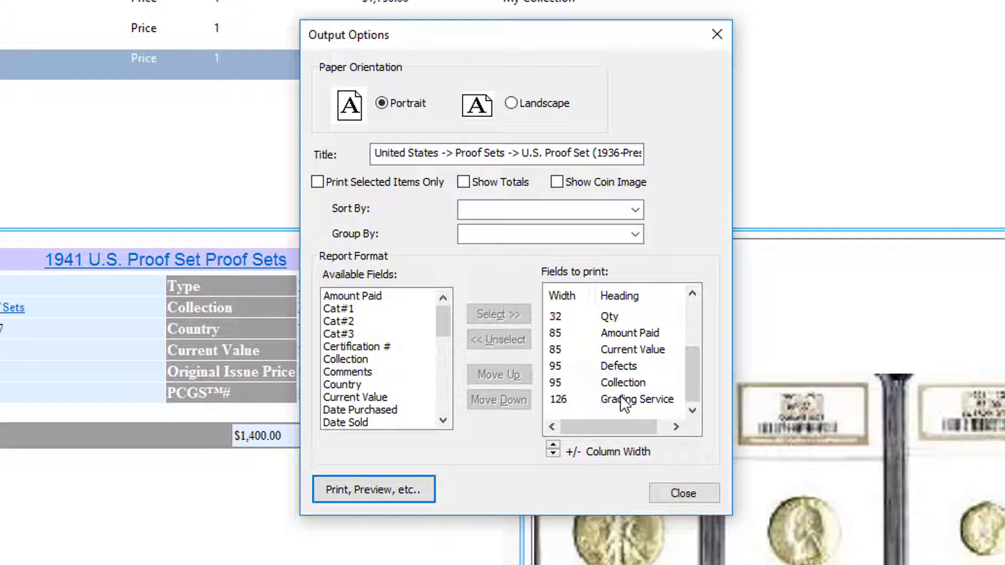
- Set the report to landscape and preview it to confirm all columns fit
{"action": "left_click", "coordinate": [516, 105]}
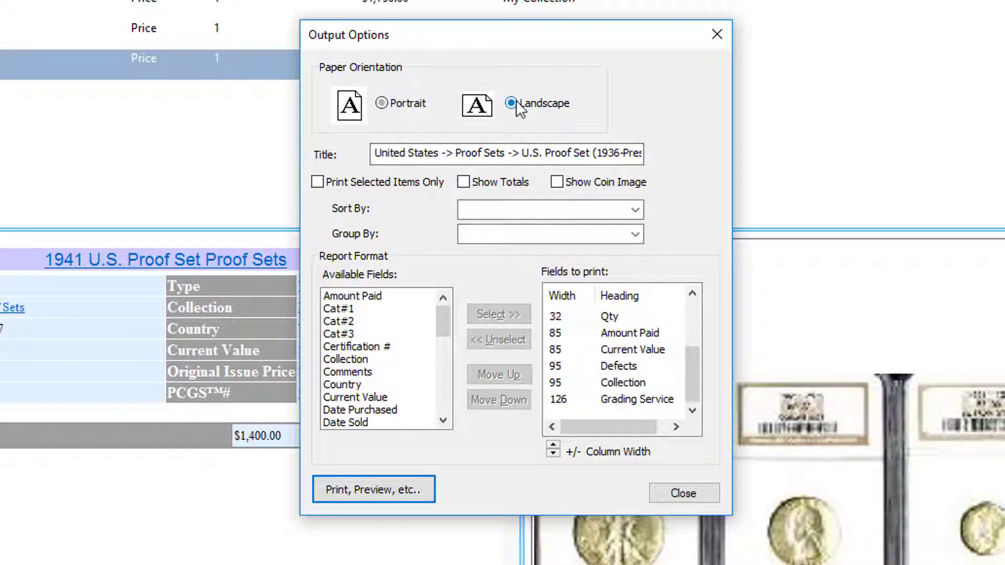
{"action": "left_click", "coordinate": [386, 492]}
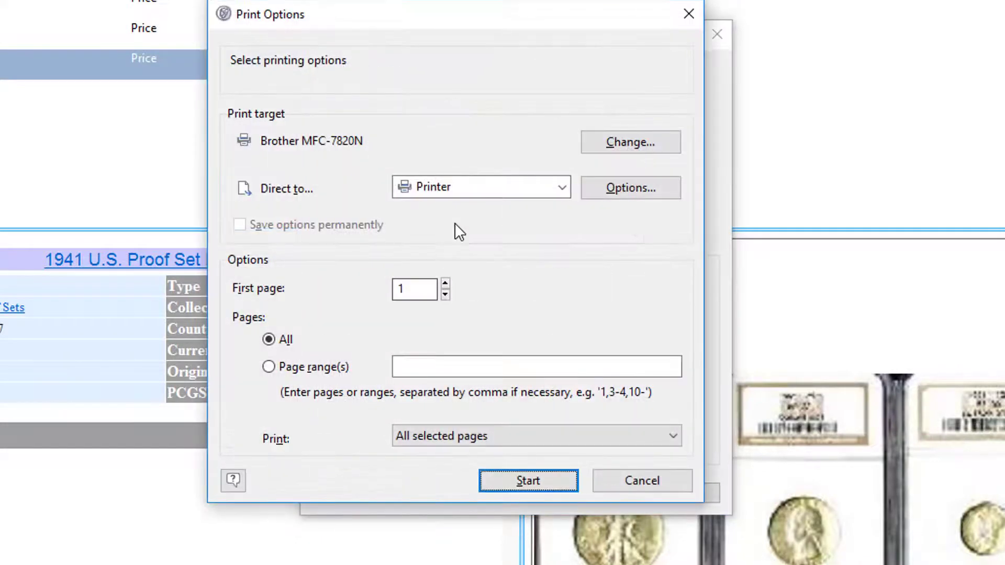
{"action": "left_click", "coordinate": [563, 187]}
{"action": "left_click", "coordinate": [523, 225]}
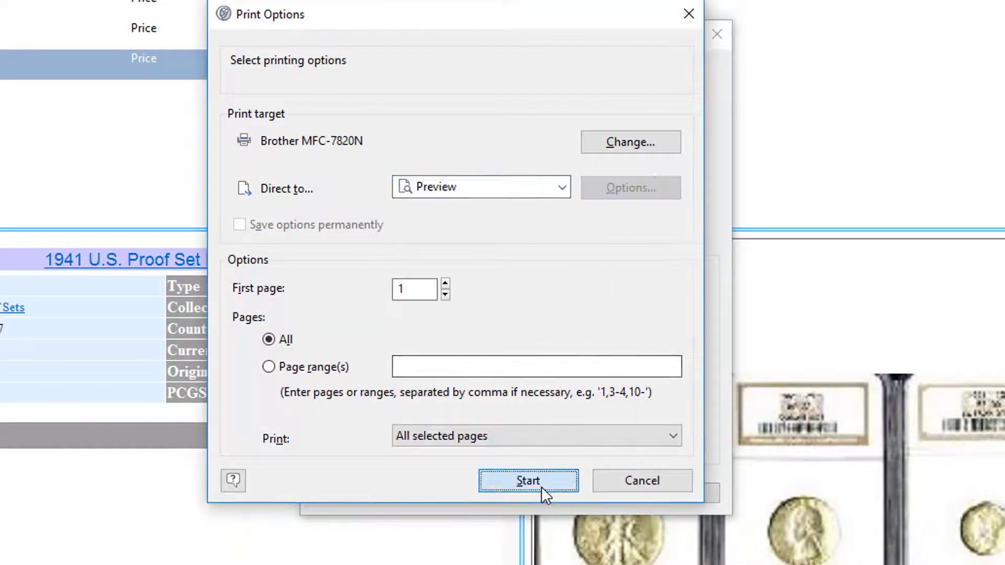
{"action": "left_click", "coordinate": [541, 487]}
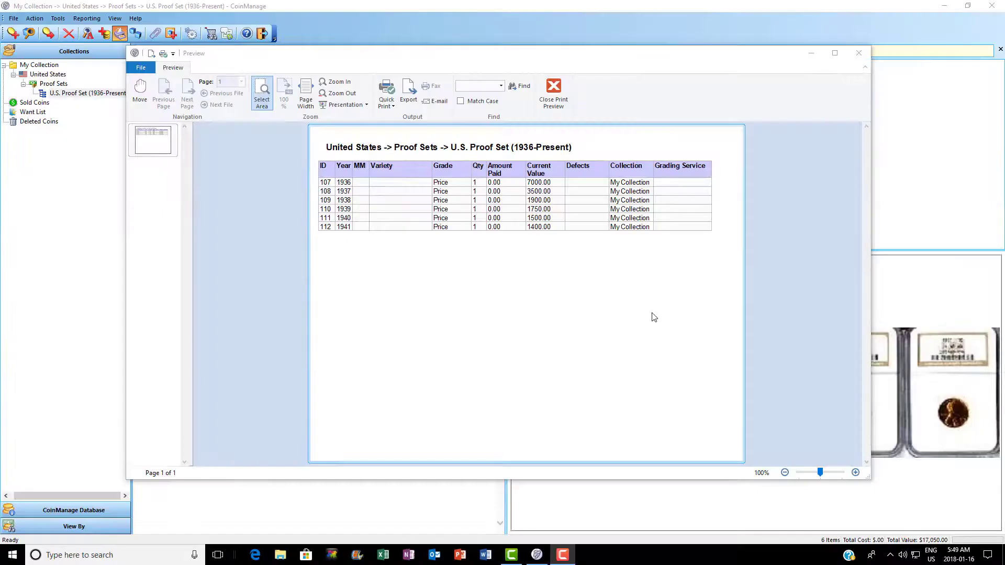
{"action": "left_click", "coordinate": [554, 96]}
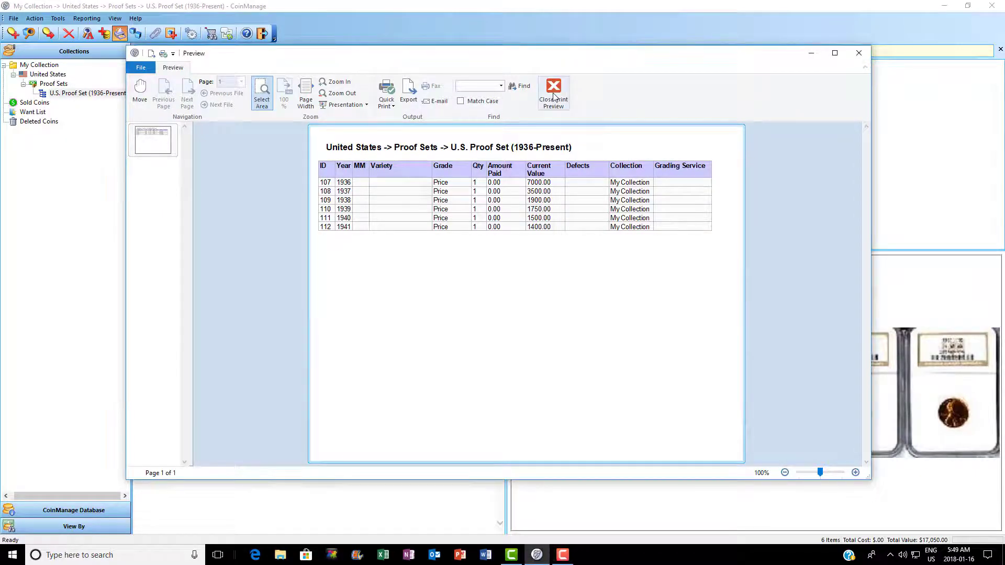
{"action": "left_click", "coordinate": [555, 95]}
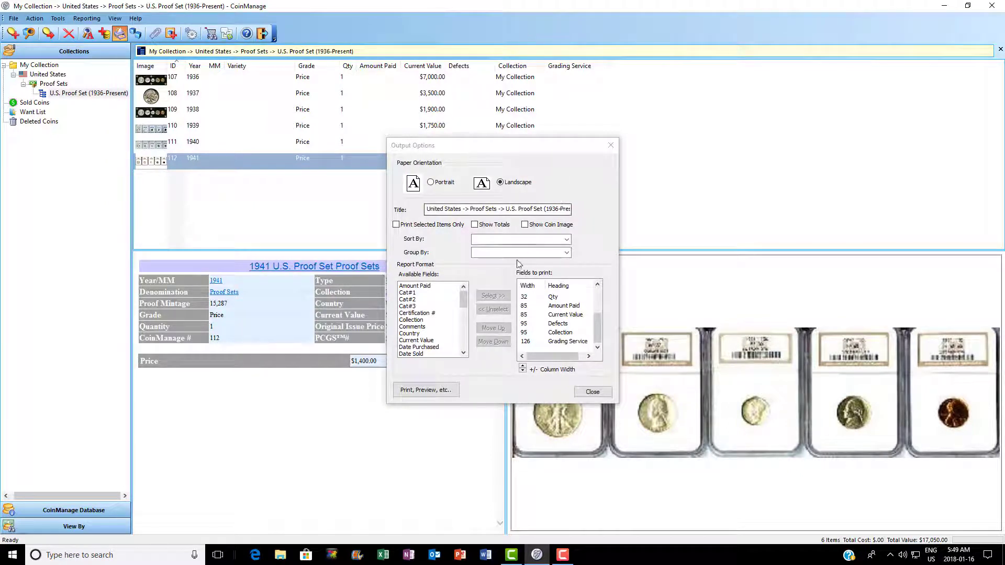
- Open the report's Print Setup showing the Brother MFC-7820N printer
{"action": "left_click", "coordinate": [433, 391]}
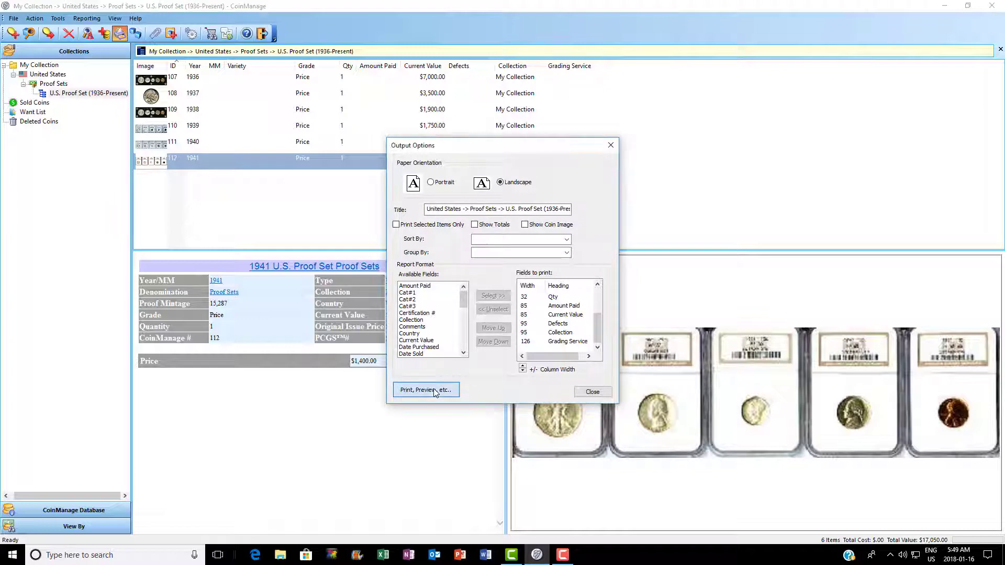
{"action": "left_click", "coordinate": [433, 392]}
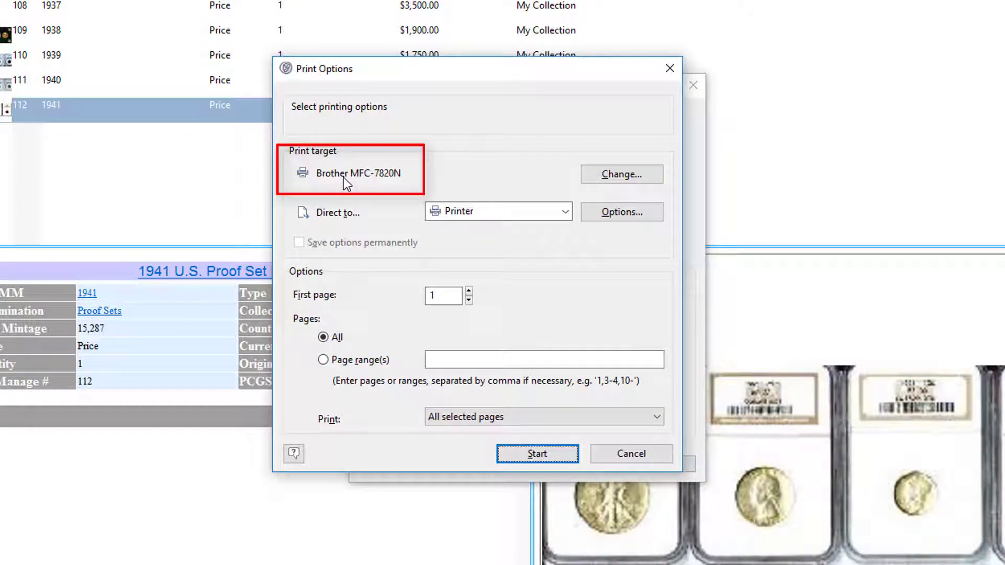
{"action": "left_click", "coordinate": [621, 177]}
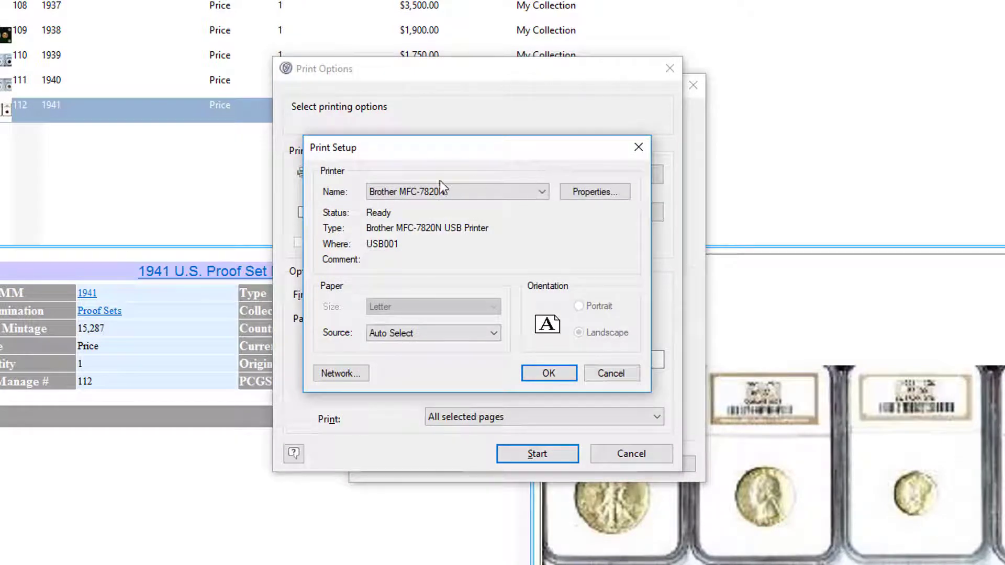
{"action": "left_click", "coordinate": [586, 193]}
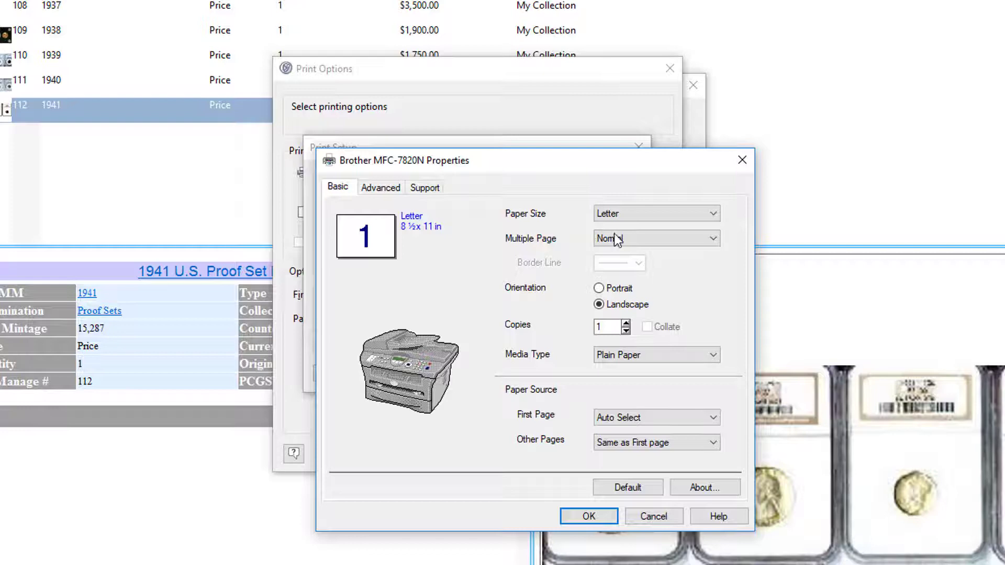
{"action": "left_click", "coordinate": [715, 239]}
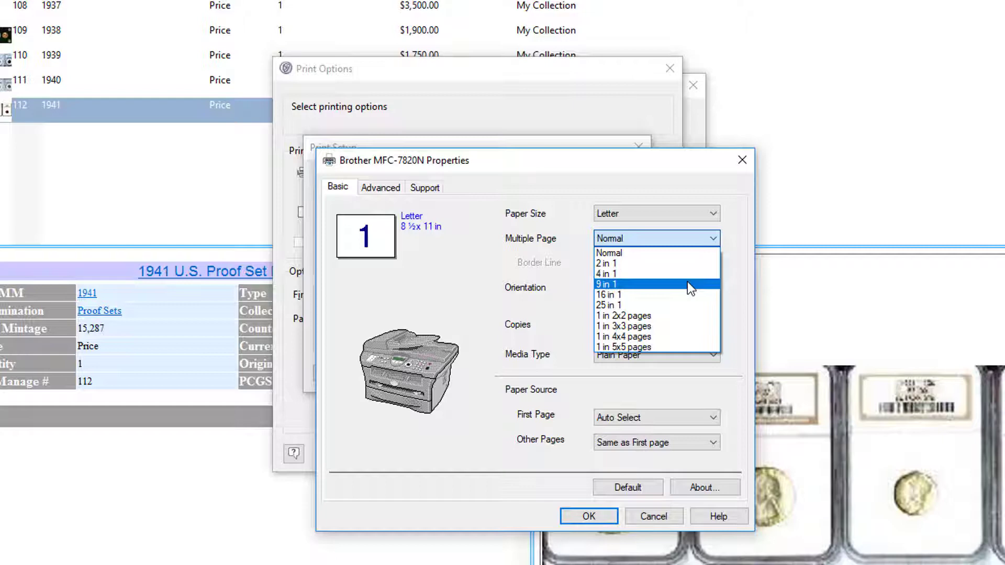
{"action": "left_click", "coordinate": [520, 293]}
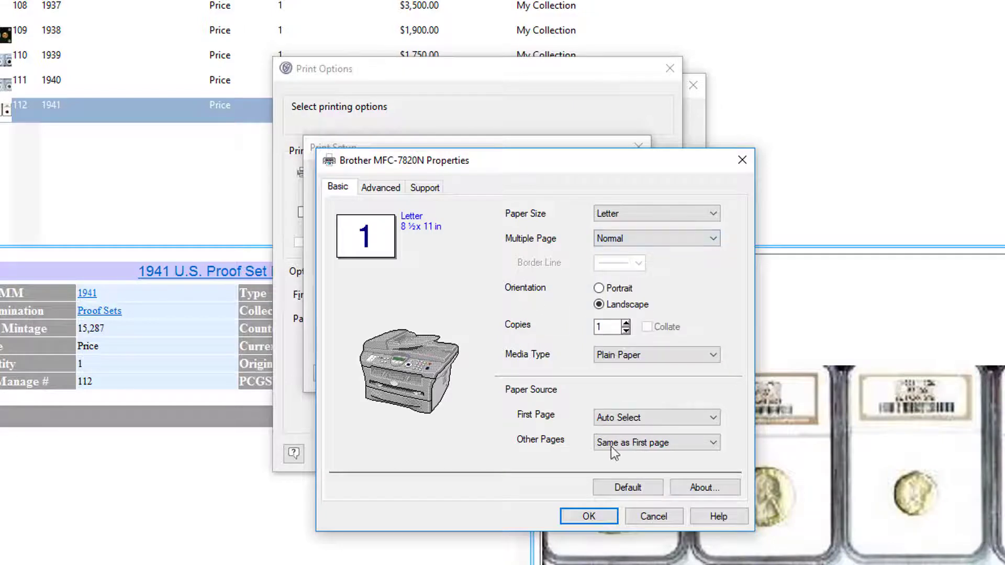
{"action": "left_click", "coordinate": [647, 515]}
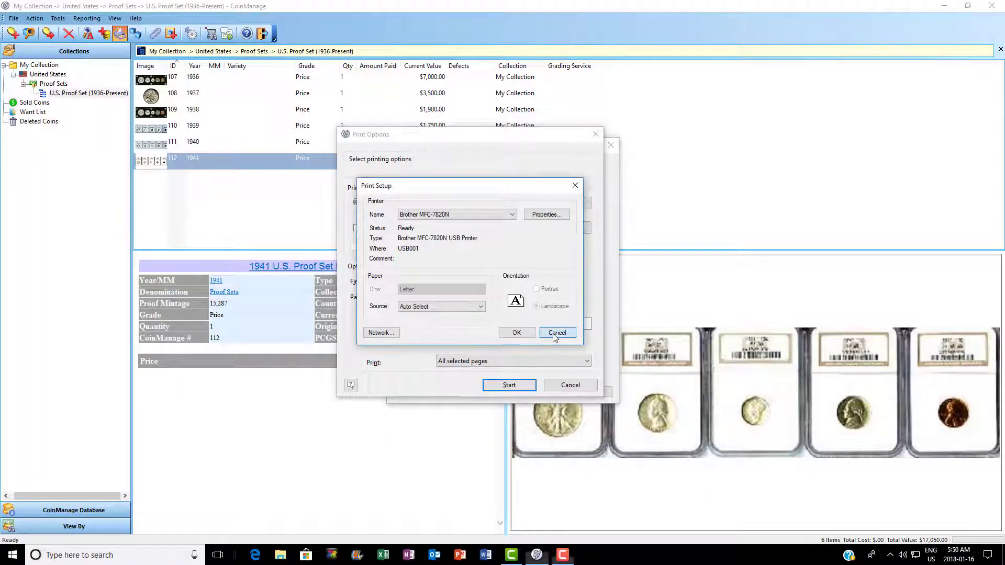
- Cancel Print Setup and direct the report output to Adobe PDF Format
{"action": "left_click", "coordinate": [555, 334]}
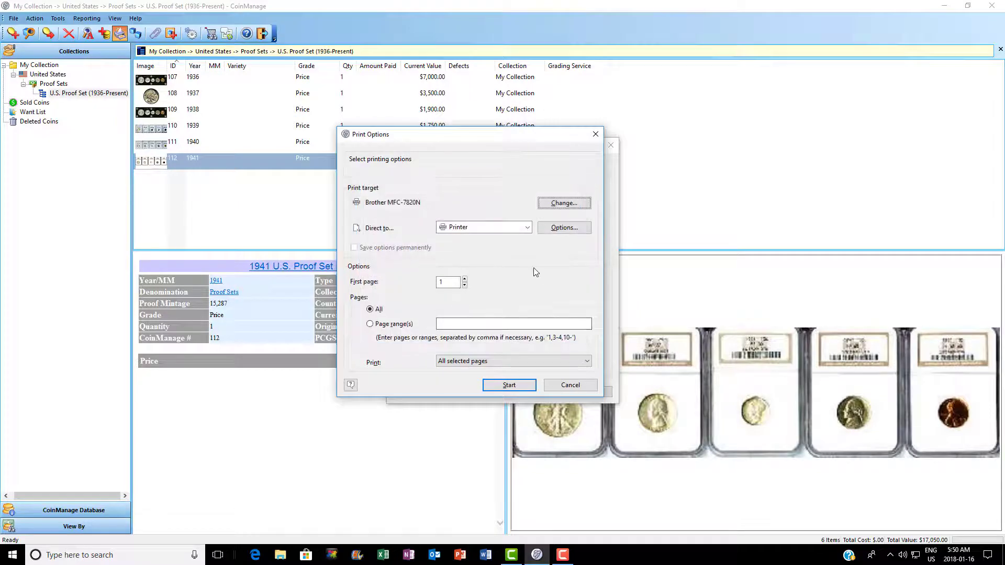
{"action": "left_click", "coordinate": [528, 227]}
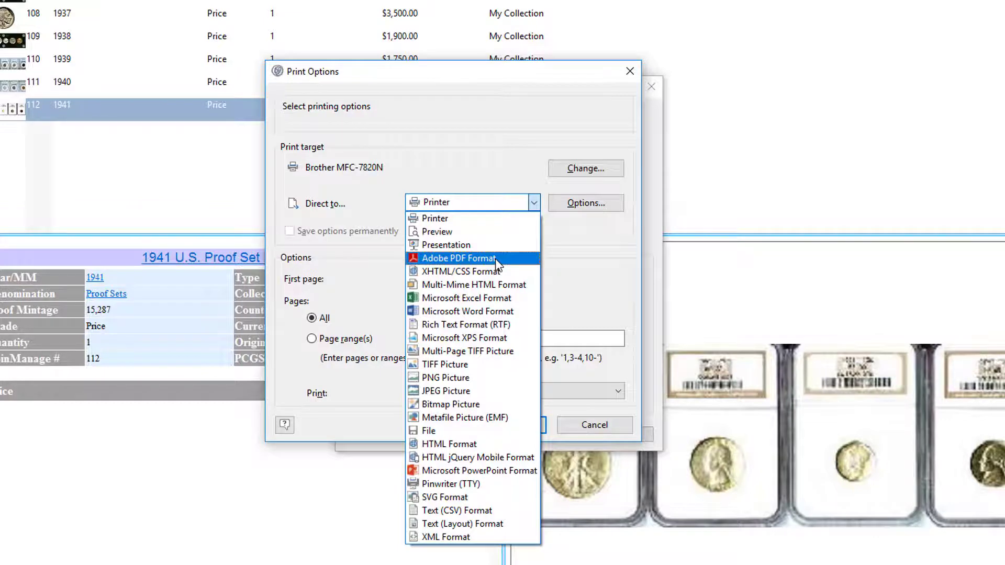
{"action": "left_click", "coordinate": [496, 259]}
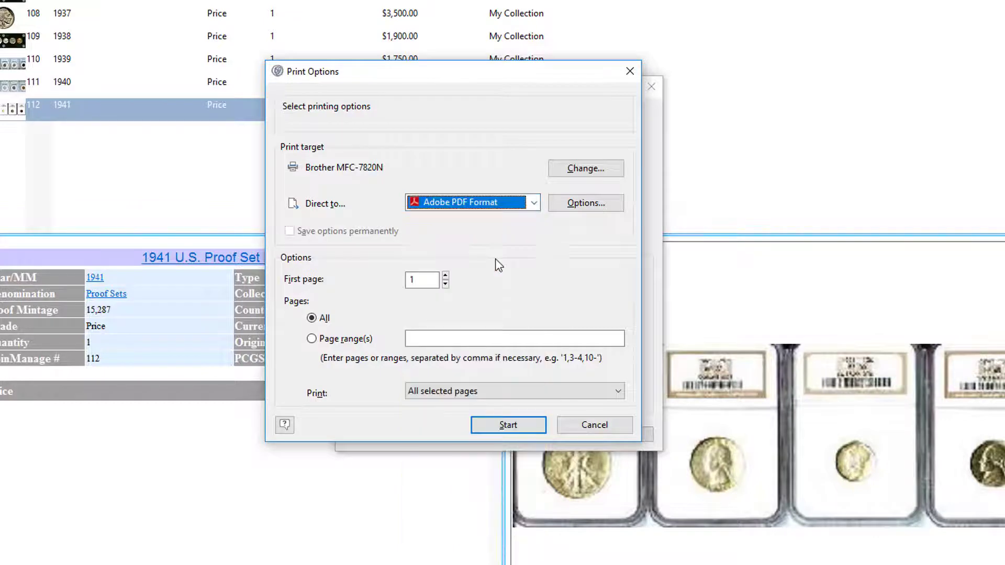
- Review the PDF export compression and security settings, leaving them at defaults
{"action": "left_click", "coordinate": [588, 205]}
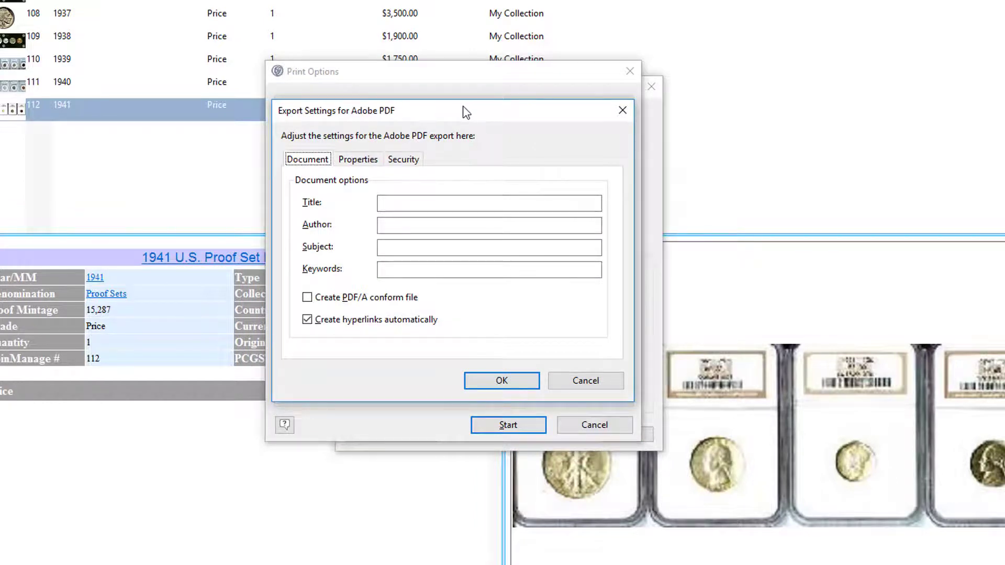
{"action": "left_click", "coordinate": [365, 163]}
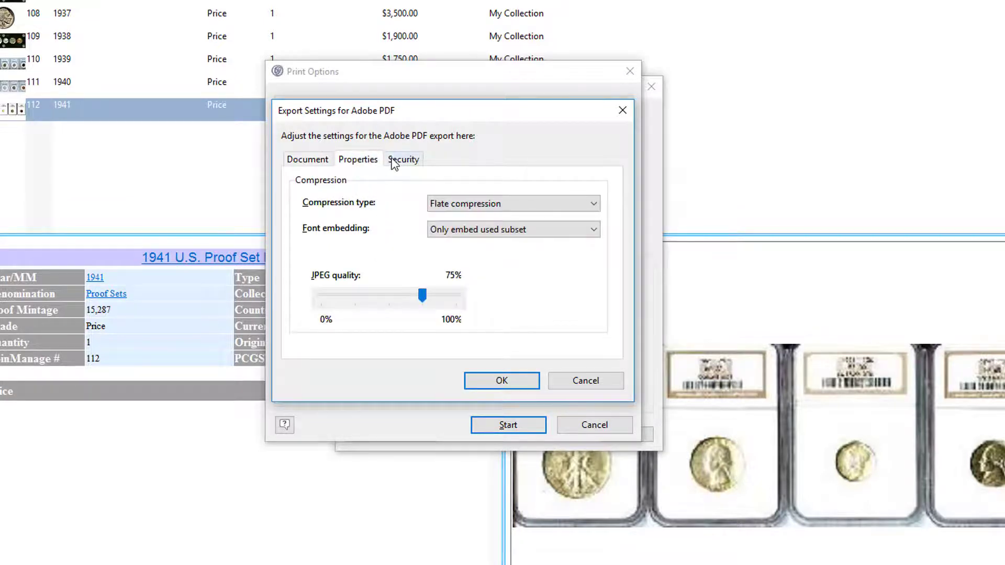
{"action": "left_click", "coordinate": [404, 162]}
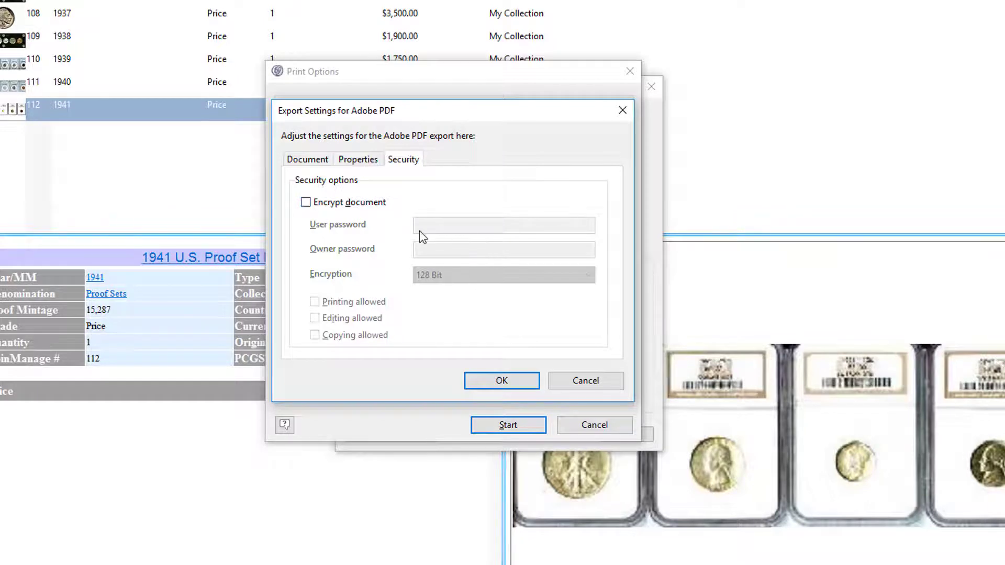
{"action": "left_click", "coordinate": [586, 383]}
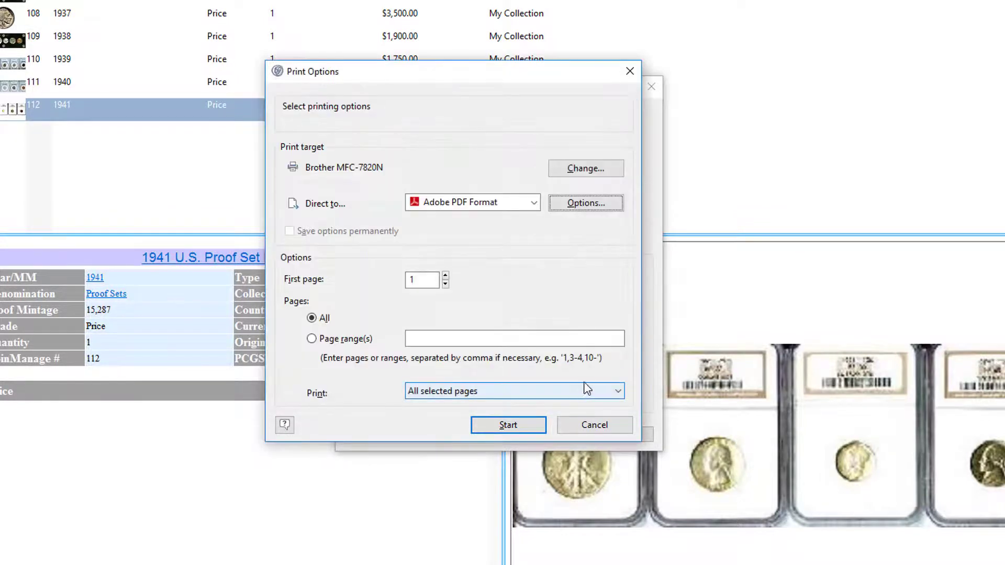
- Remove the ID and MM fields from the report's printed fields
{"action": "left_click", "coordinate": [594, 425]}
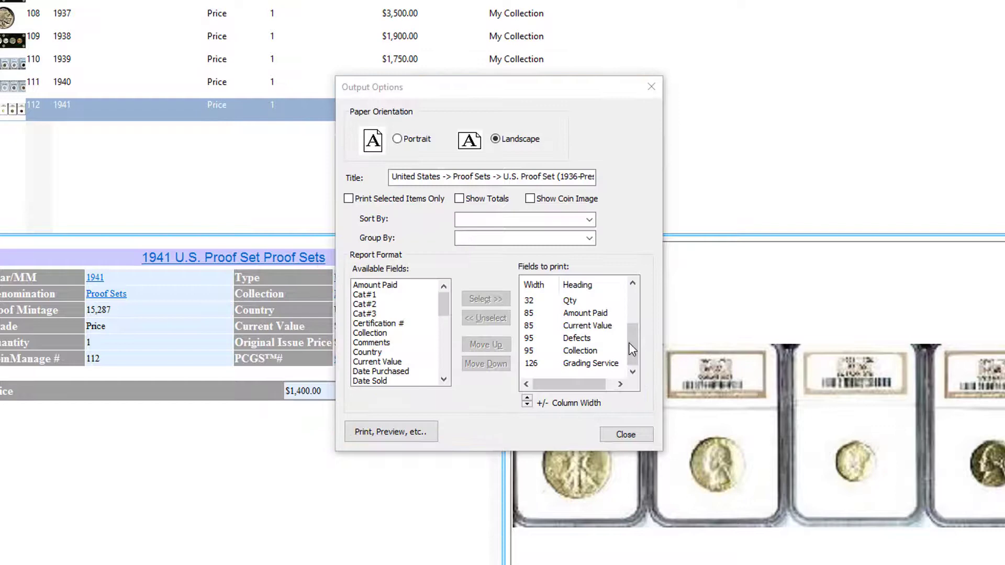
{"action": "scroll", "coordinate": [632, 341], "scroll_direction": "up", "scroll_amount": 2}
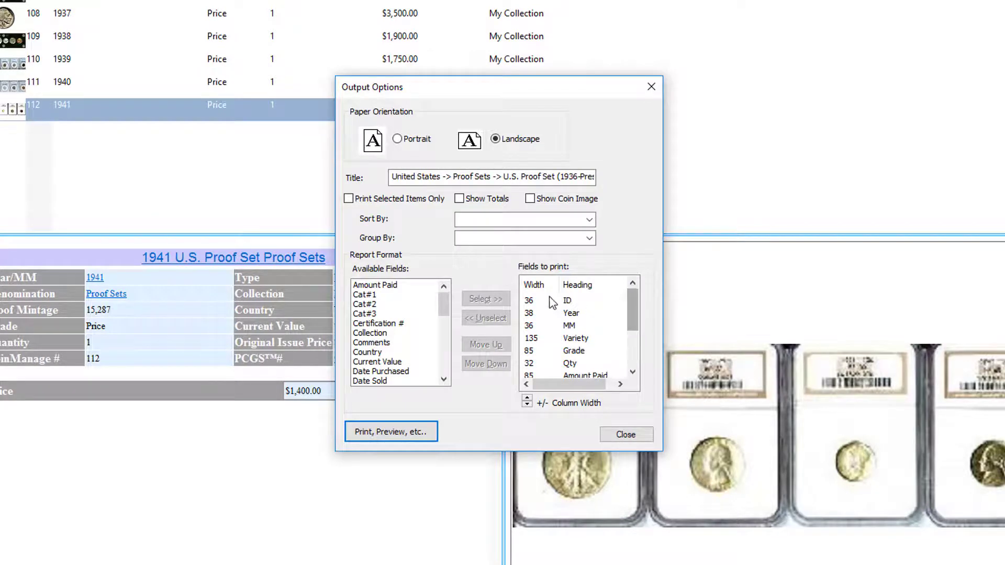
{"action": "left_click", "coordinate": [534, 305]}
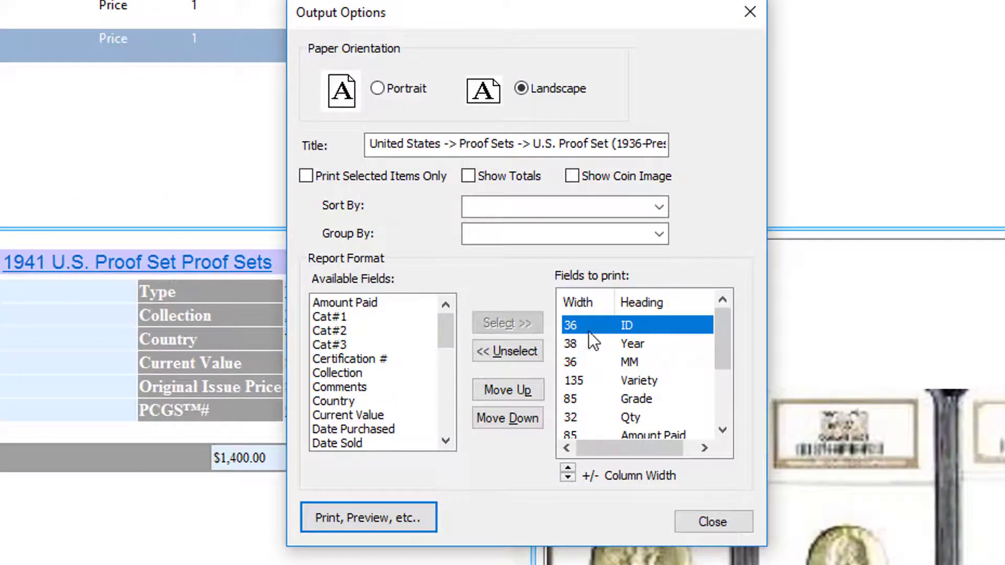
{"action": "left_click", "coordinate": [516, 349]}
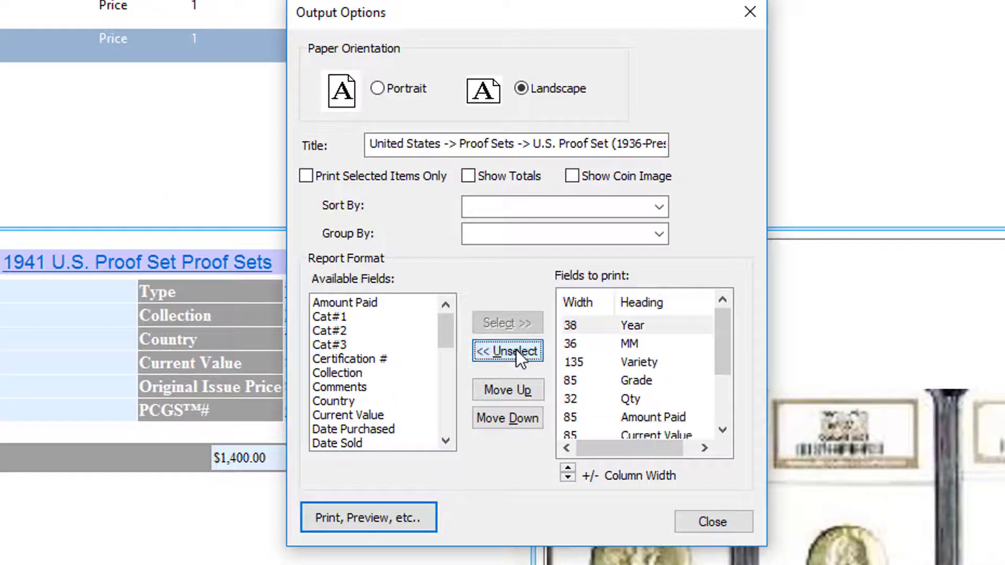
{"action": "left_click", "coordinate": [599, 343]}
{"action": "left_click", "coordinate": [516, 354]}
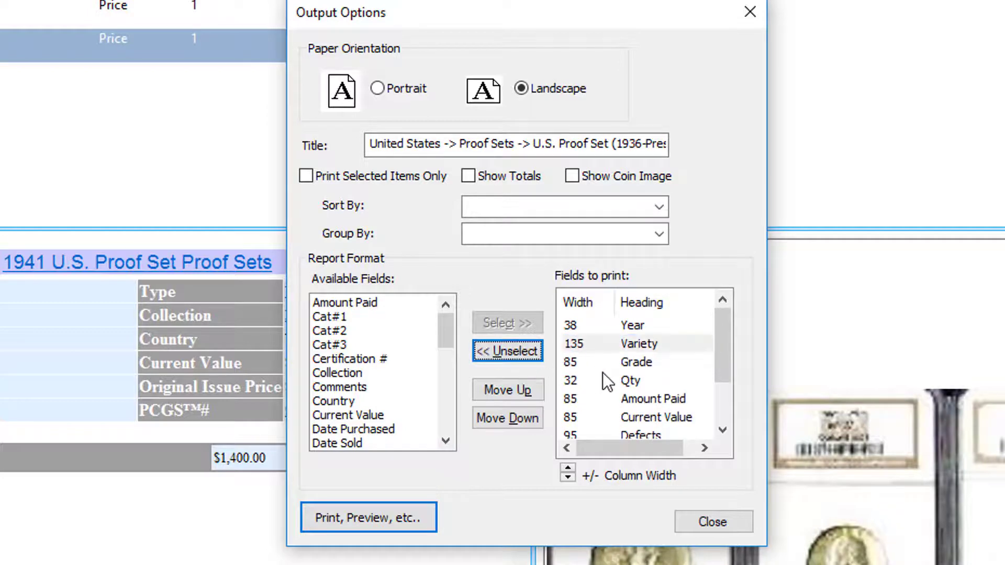
- Add the Comments field to the printed fields
{"action": "left_click_drag", "start_coordinate": [720, 347], "coordinate": [721, 371]}
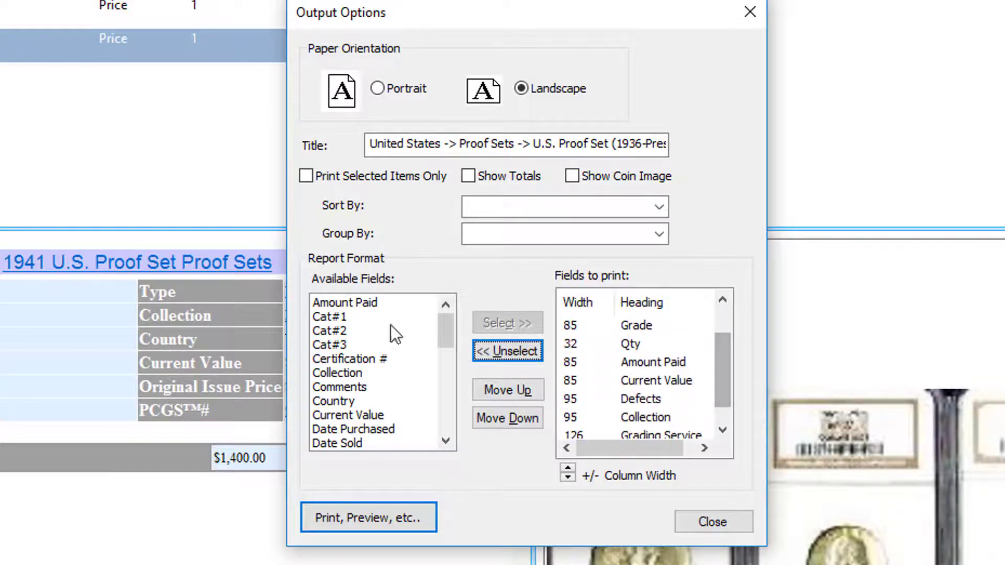
{"action": "left_click", "coordinate": [346, 303]}
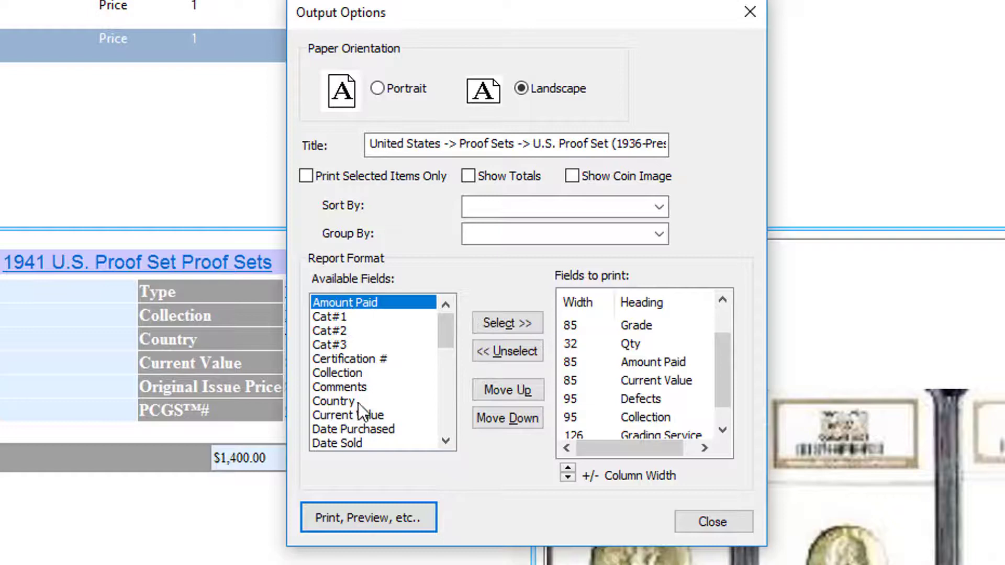
{"action": "left_click", "coordinate": [362, 387]}
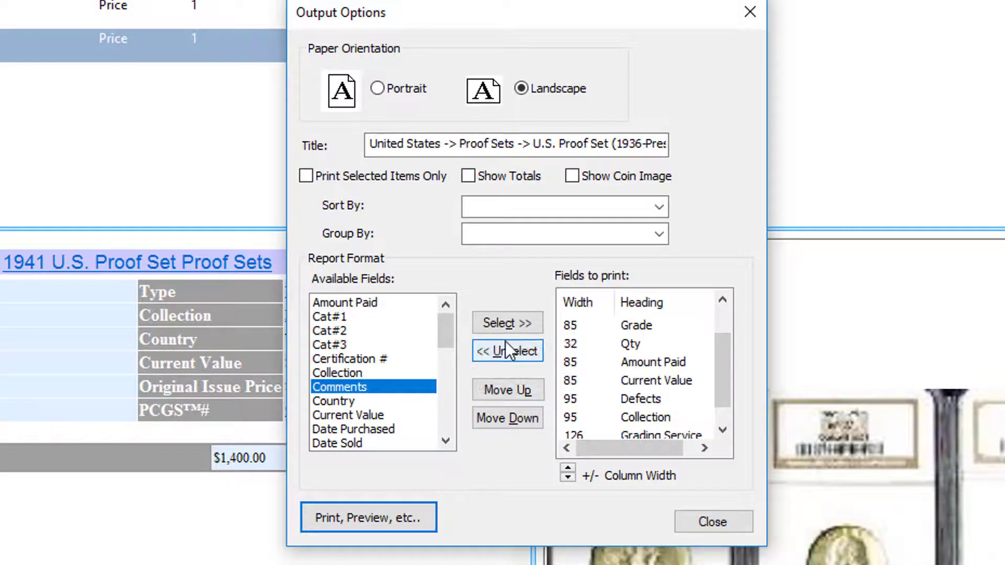
{"action": "left_click", "coordinate": [497, 325]}
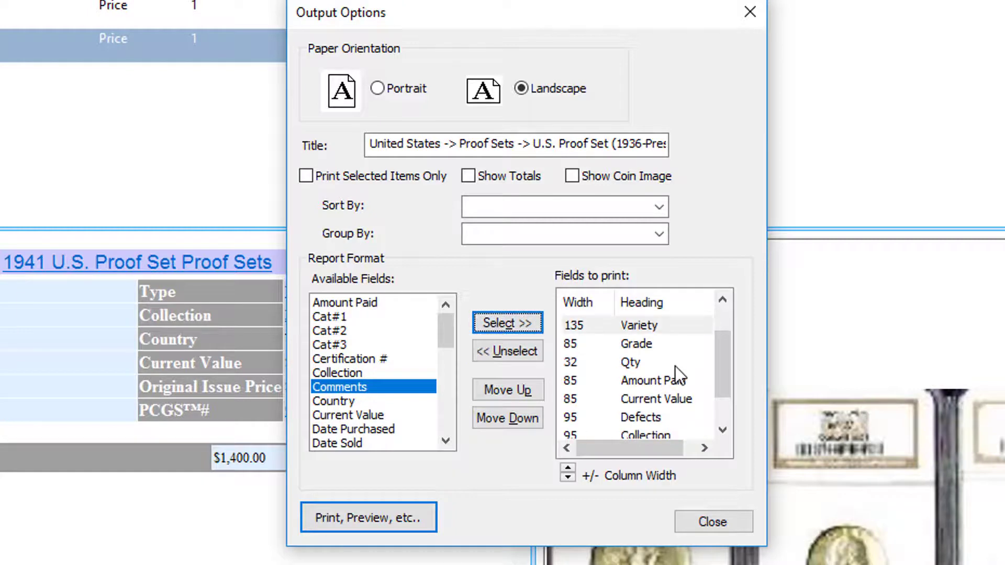
- Move Qty up three places so it sits right after Year
{"action": "left_click", "coordinate": [656, 361]}
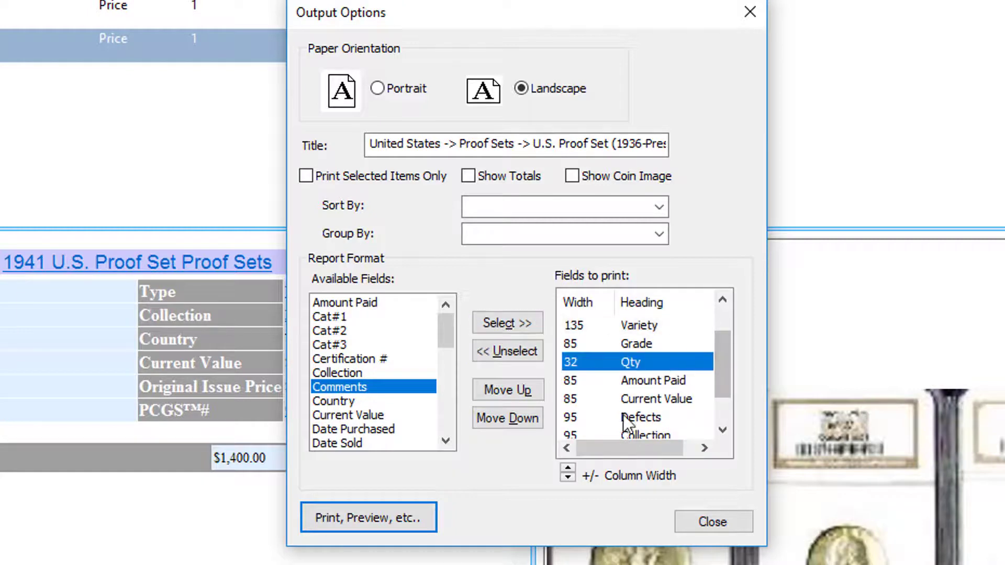
{"action": "left_click_drag", "start_coordinate": [724, 388], "coordinate": [722, 335]}
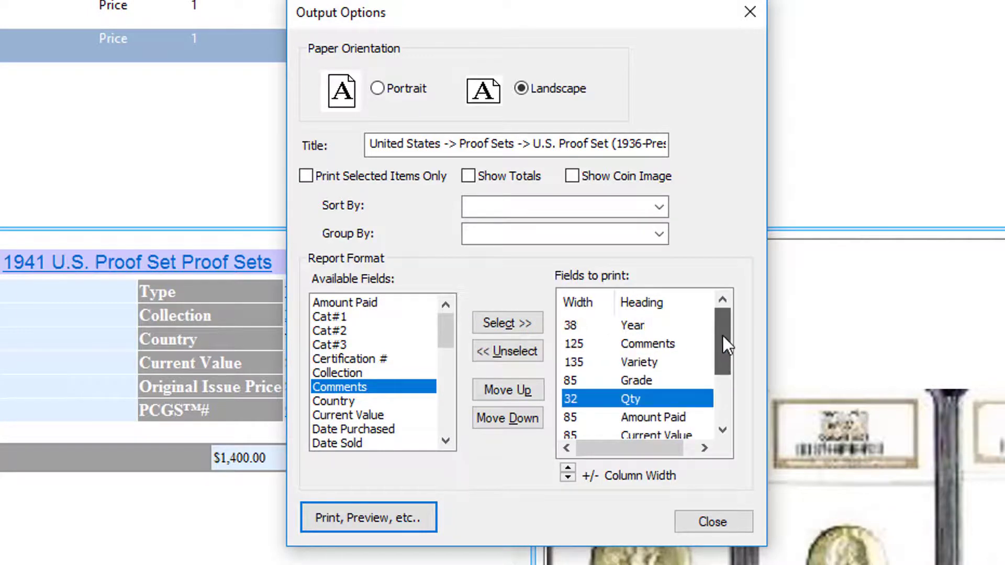
{"action": "left_click", "coordinate": [616, 388]}
{"action": "left_click", "coordinate": [615, 400]}
{"action": "left_click", "coordinate": [508, 389]}
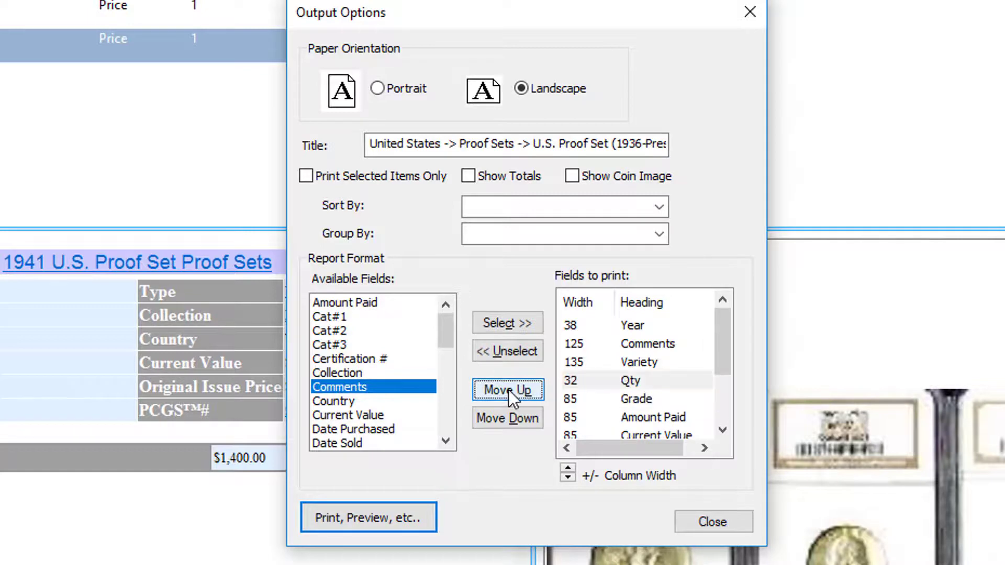
{"action": "left_click", "coordinate": [508, 389]}
{"action": "left_click", "coordinate": [507, 389]}
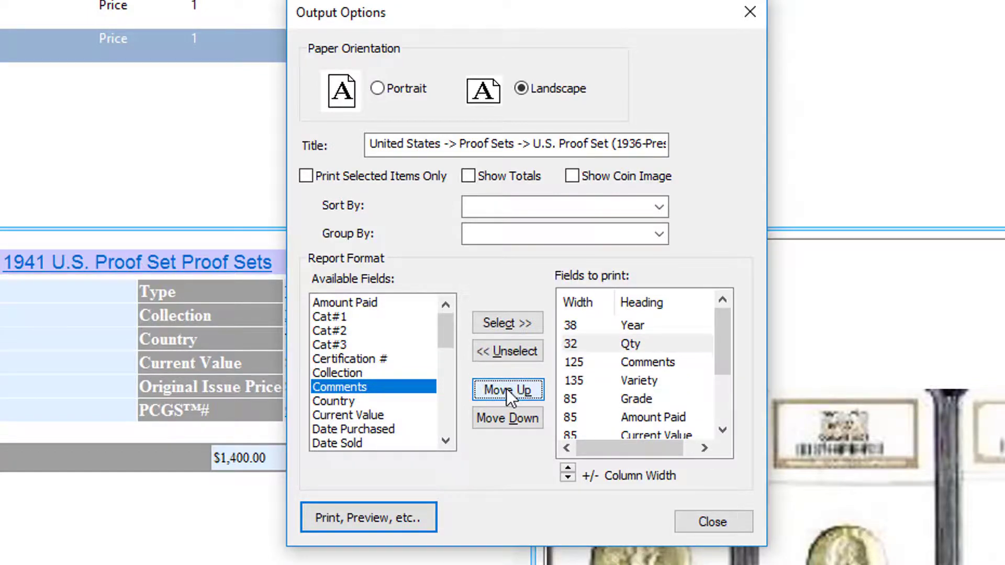